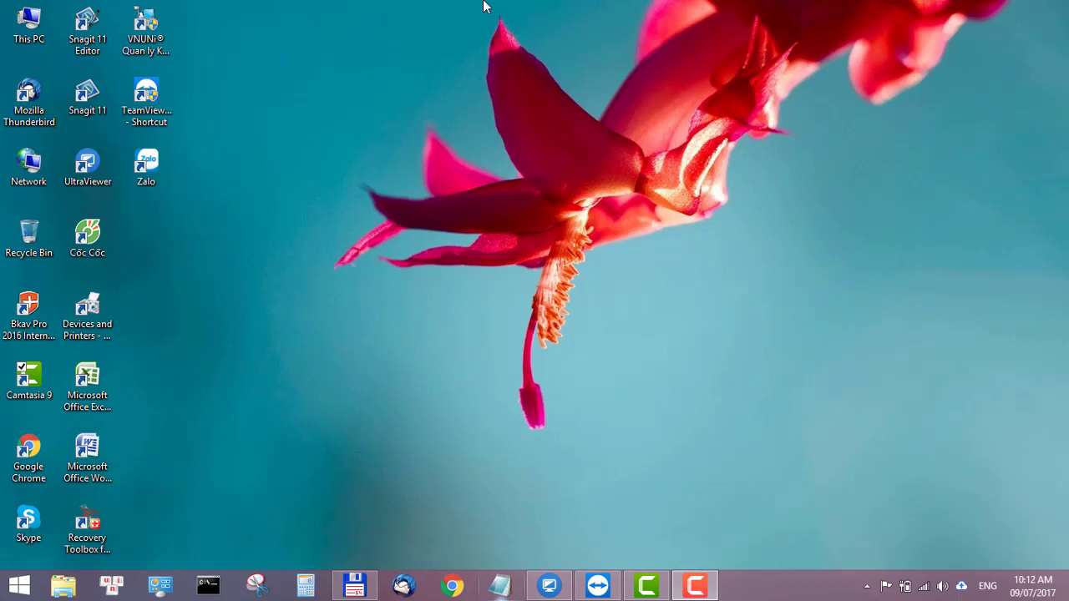
pyautogui.click(452, 587)
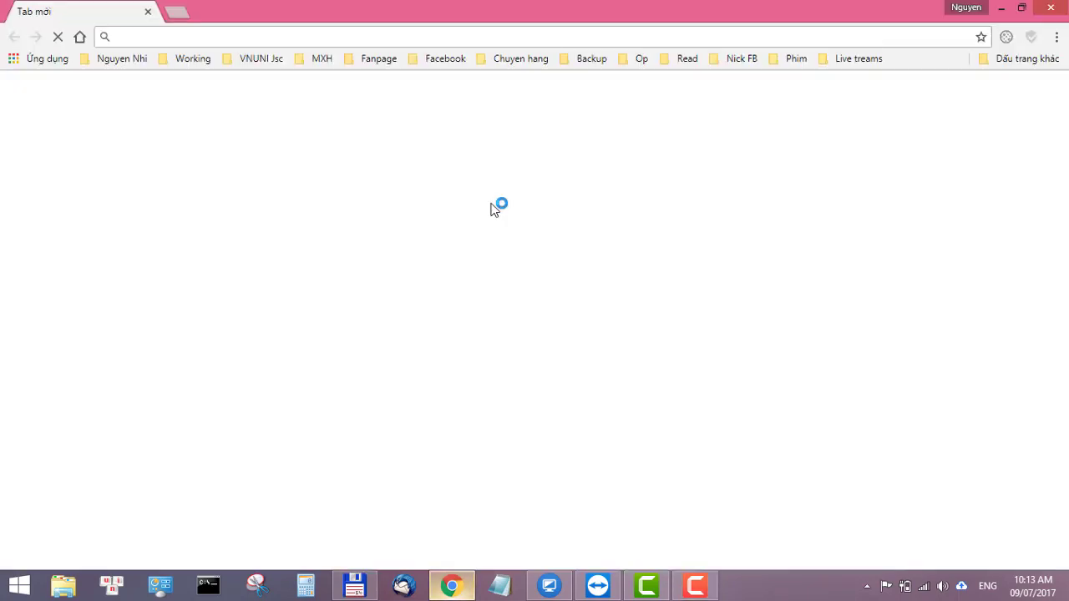
pyautogui.write('ww')
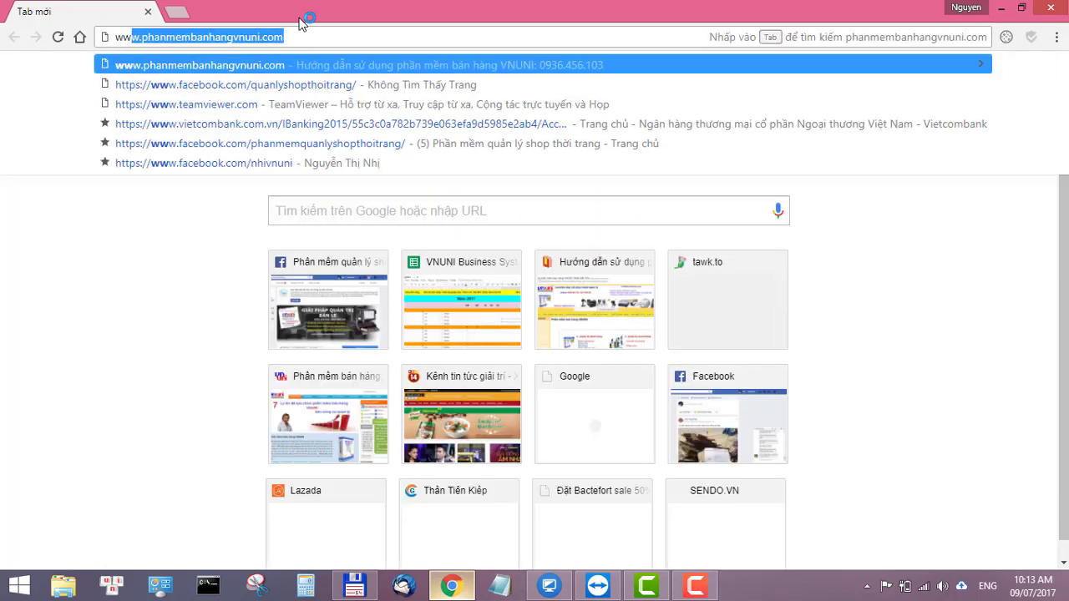
pyautogui.press('Return')
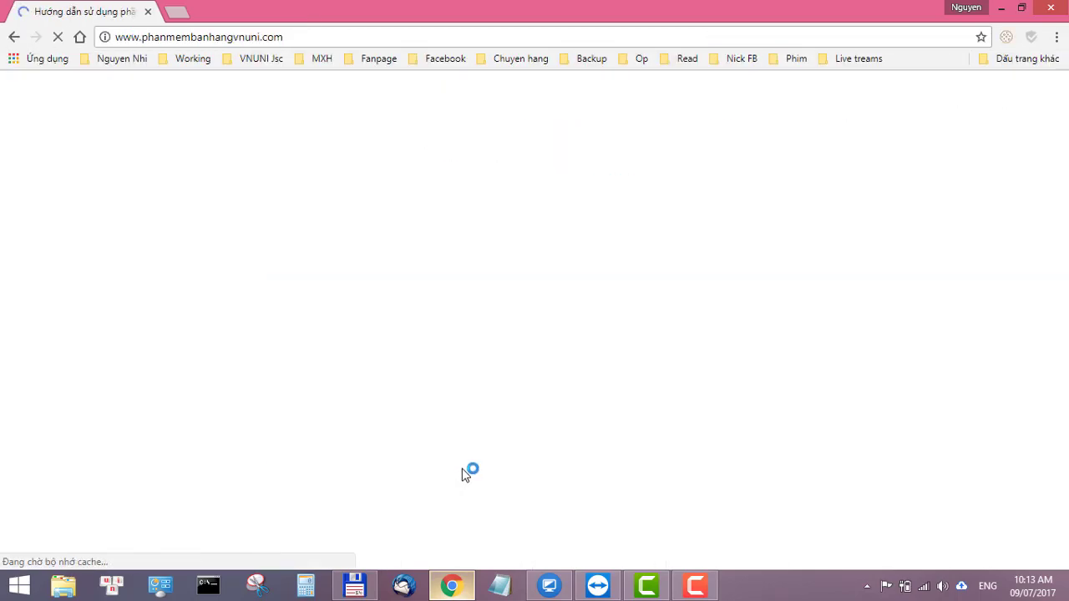
pyautogui.scroll(-2, 456, 471)
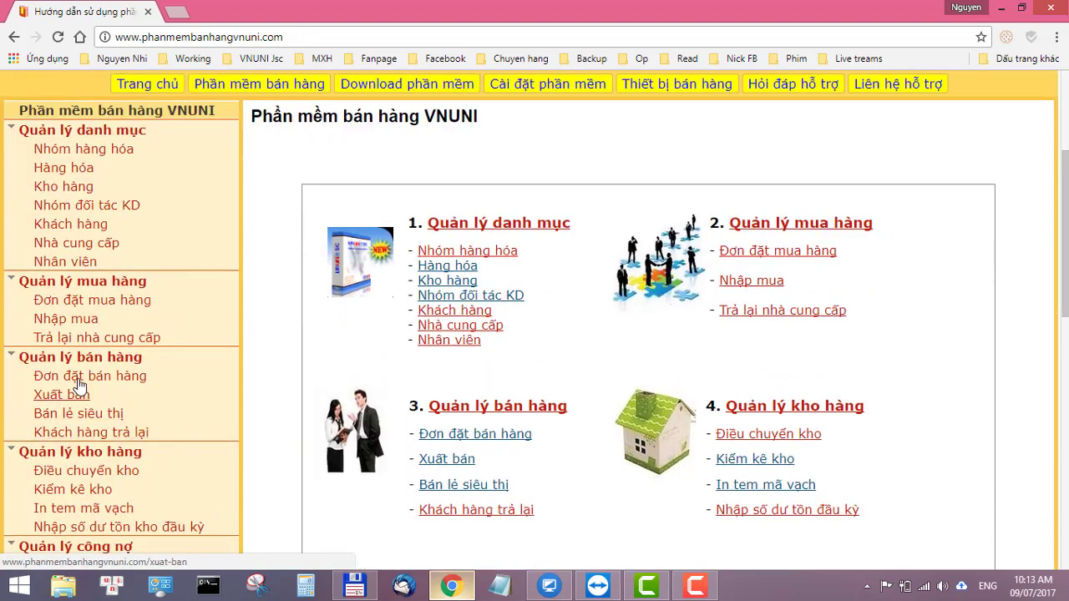
pyautogui.scroll(-2, 75, 401)
pyautogui.click(86, 353)
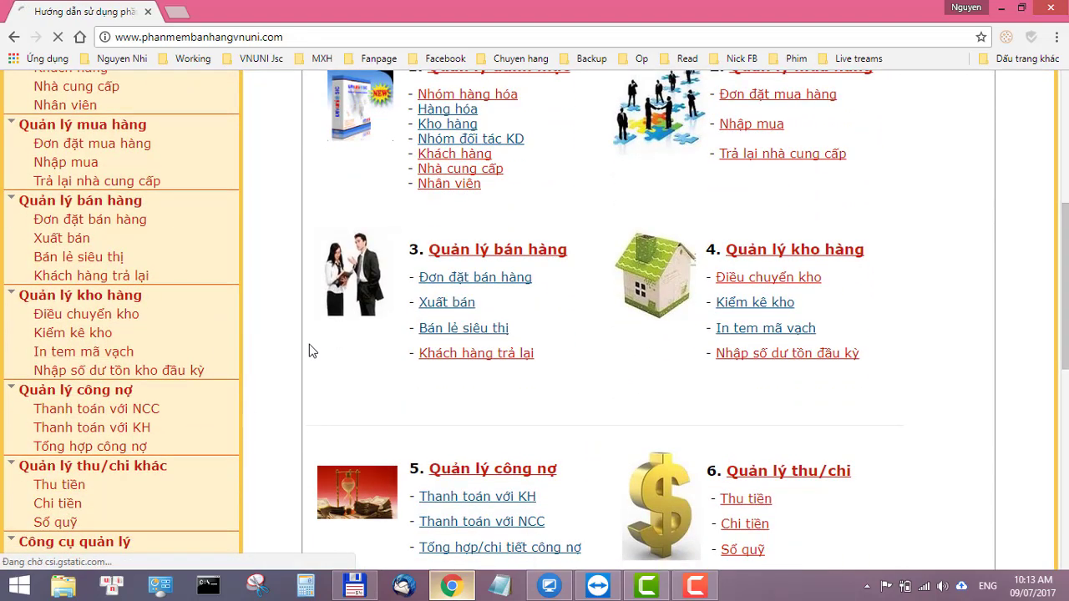
pyautogui.scroll(-2, 310, 351)
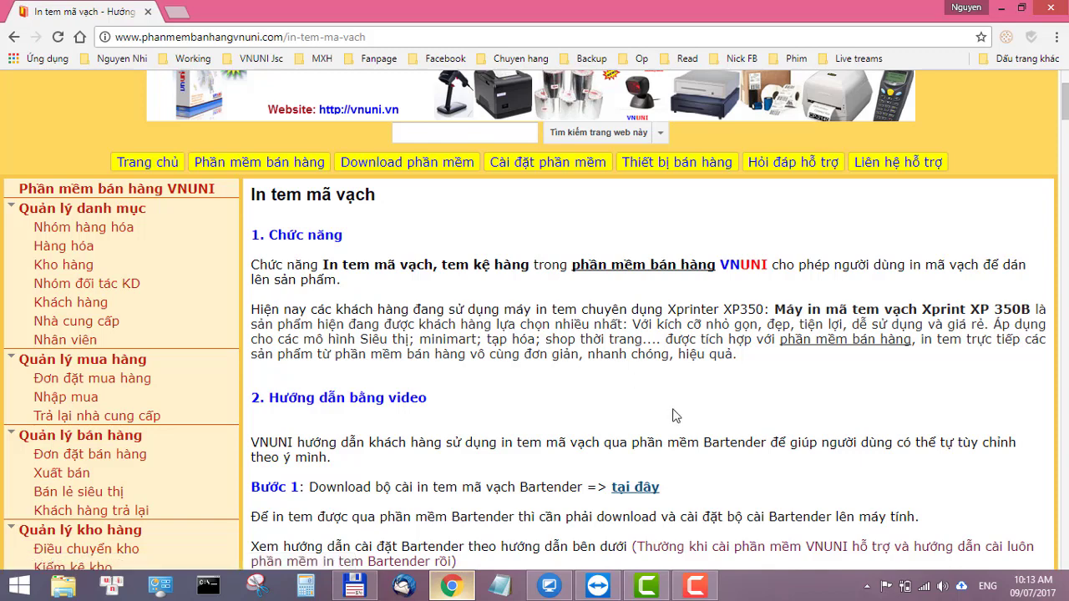
# Step: Follow the 'tại đây' link and download BarTender 10.0.2868.SR4.zip (244M) from Drive despite the virus-scan warning
pyautogui.click(644, 493)
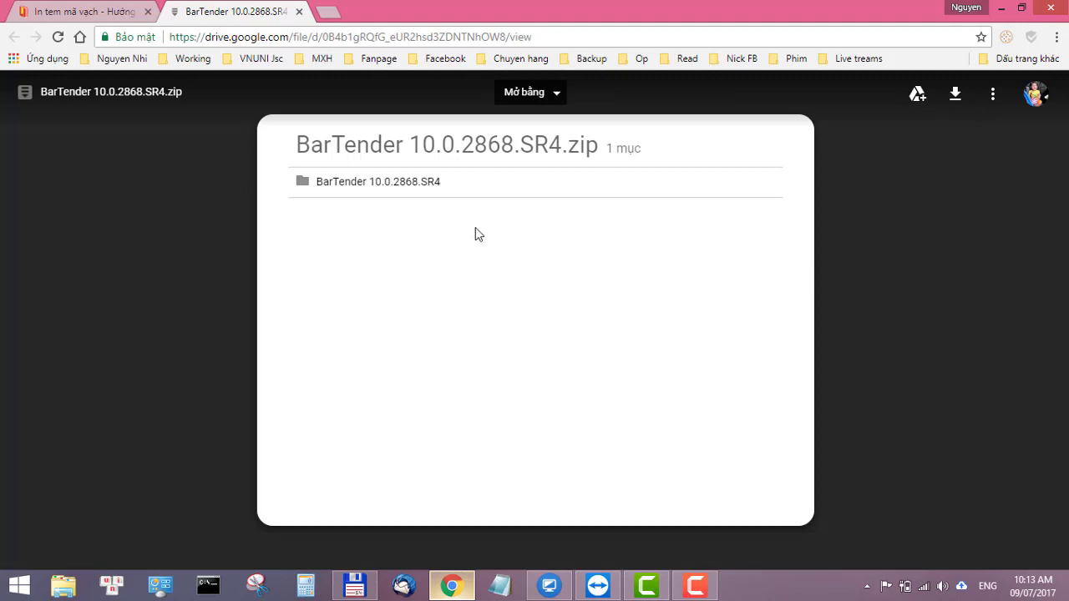
pyautogui.click(959, 95)
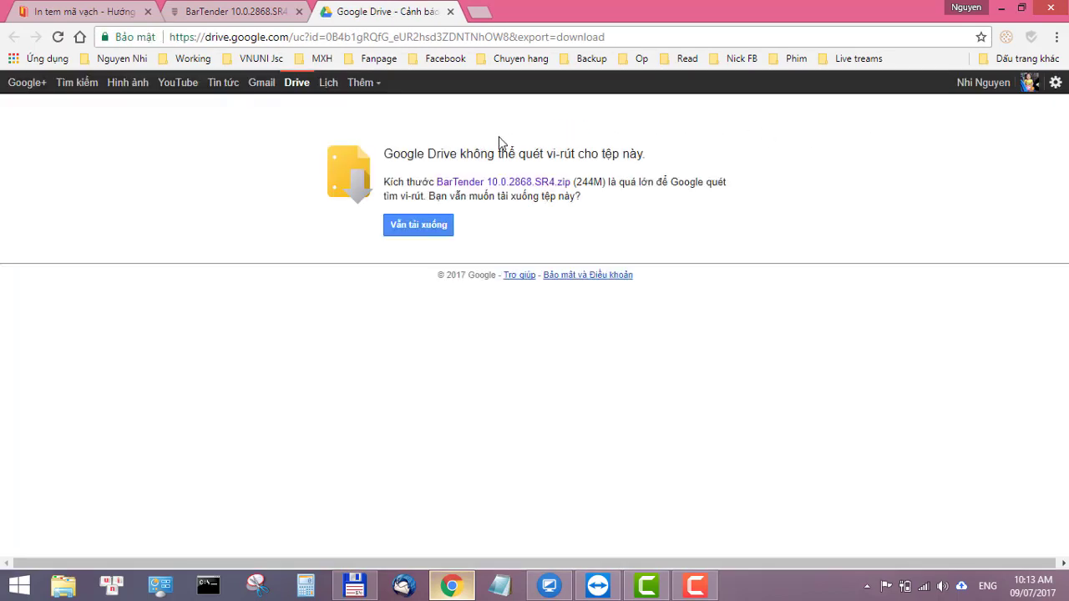
pyautogui.click(434, 224)
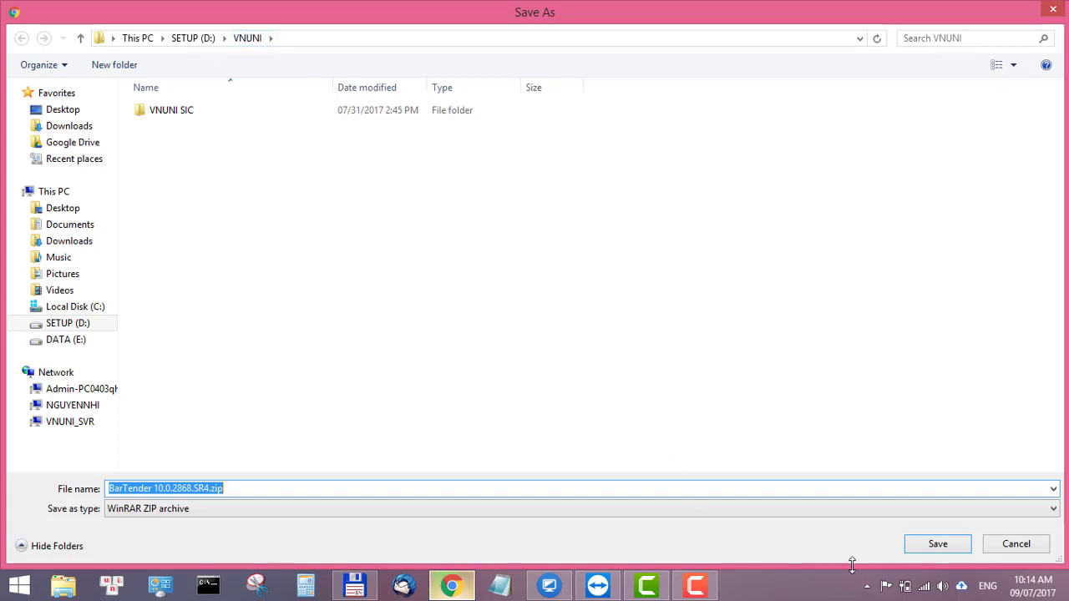
# Step: Save the zip into SETUP (D:)\VNUNI and switch to Total Commander
pyautogui.click(938, 545)
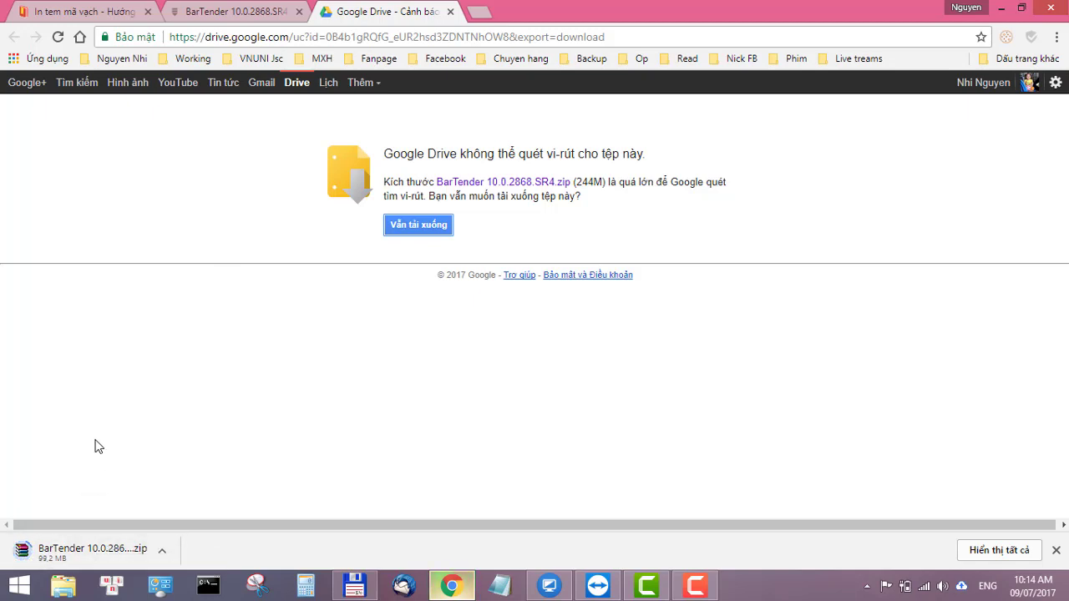
pyautogui.click(354, 585)
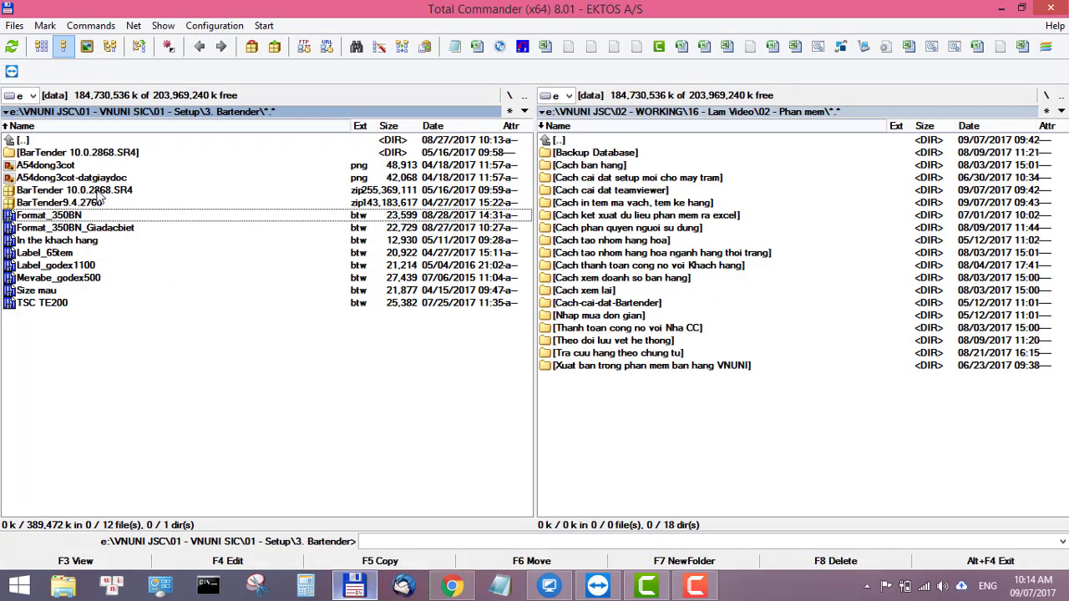
# Step: Open the BarTender 10.0.2868.SR4 folder from the downloaded zip in Total Commander
pyautogui.doubleClick(67, 191)
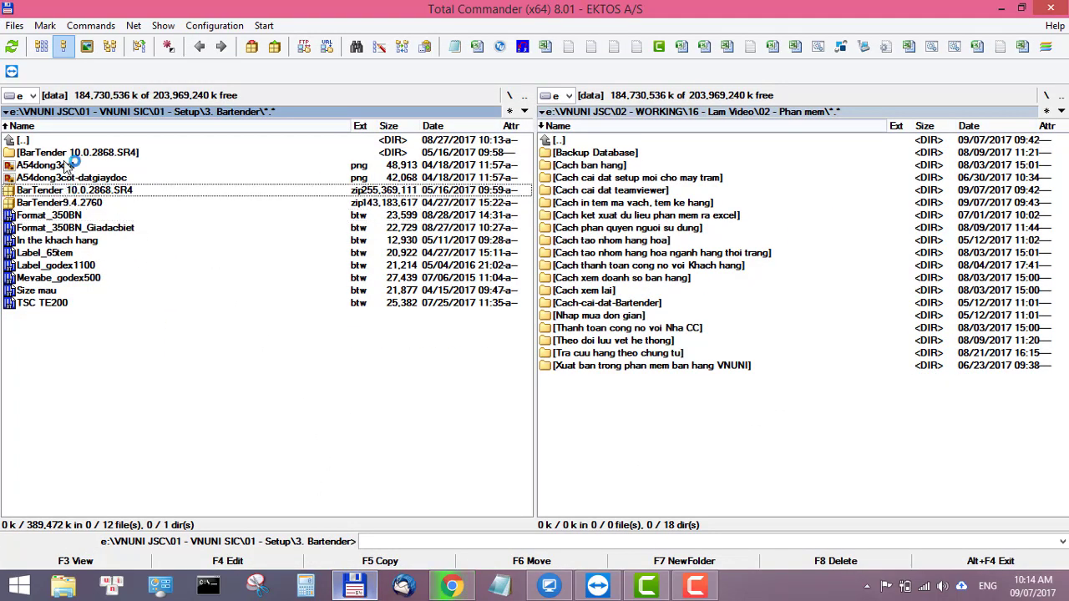
pyautogui.rightClick(71, 190)
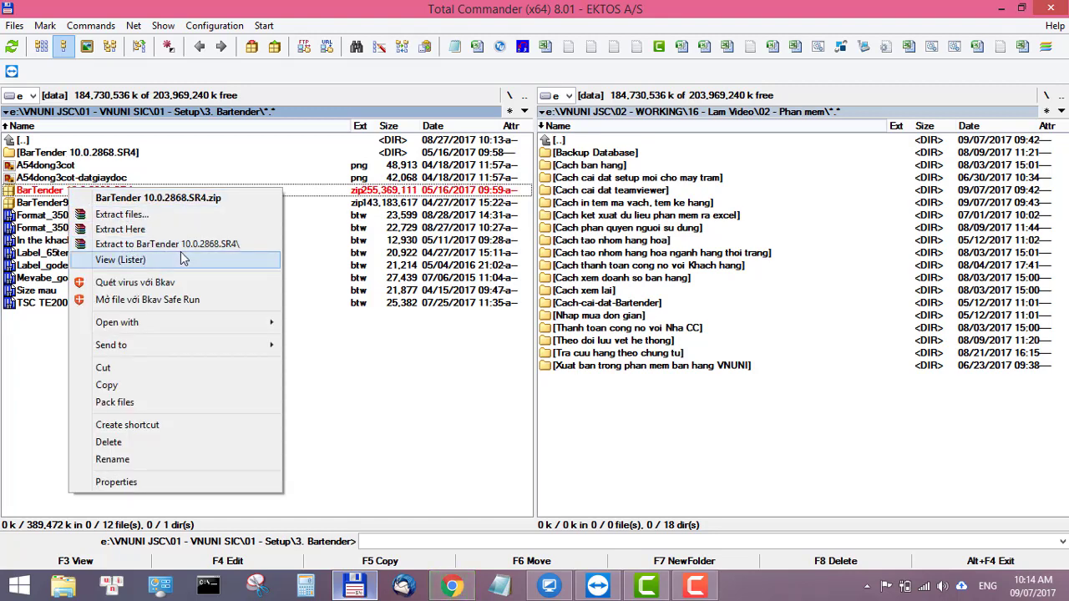
pyautogui.click(120, 156)
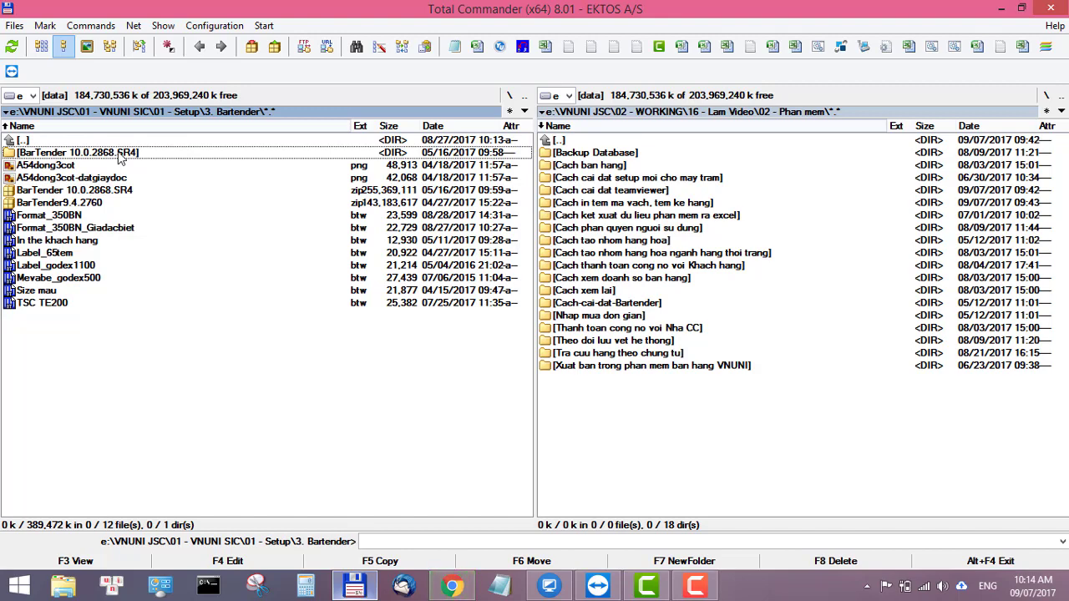
pyautogui.doubleClick(120, 156)
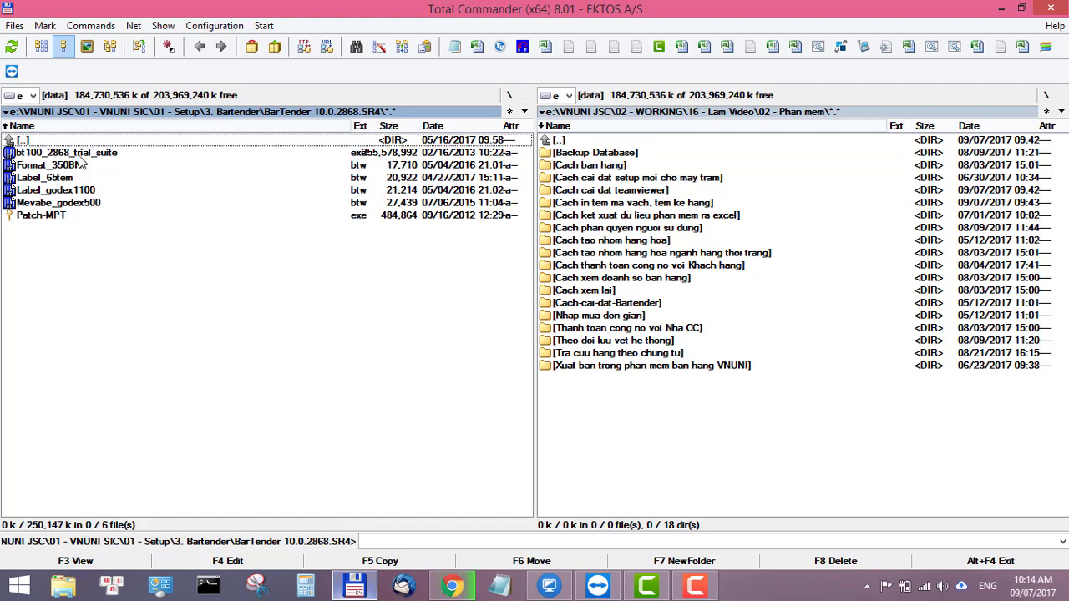
# Step: Widen the Size column and review the trial suite installer, four .btw label files and Patch-MPT.exe
pyautogui.click(82, 155)
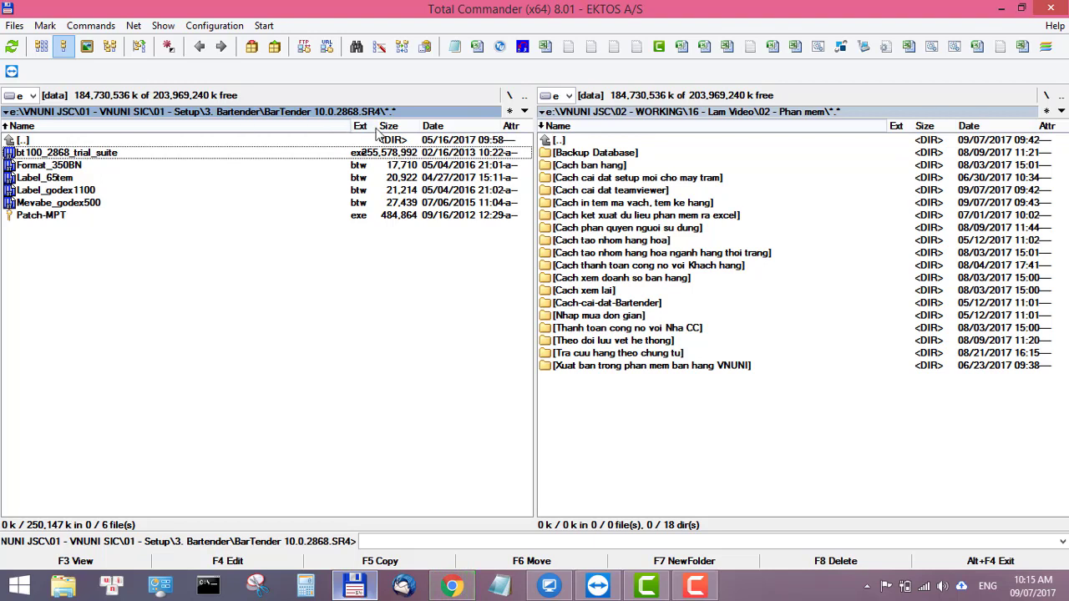
pyautogui.moveTo(378, 126); pyautogui.dragTo(426, 126)
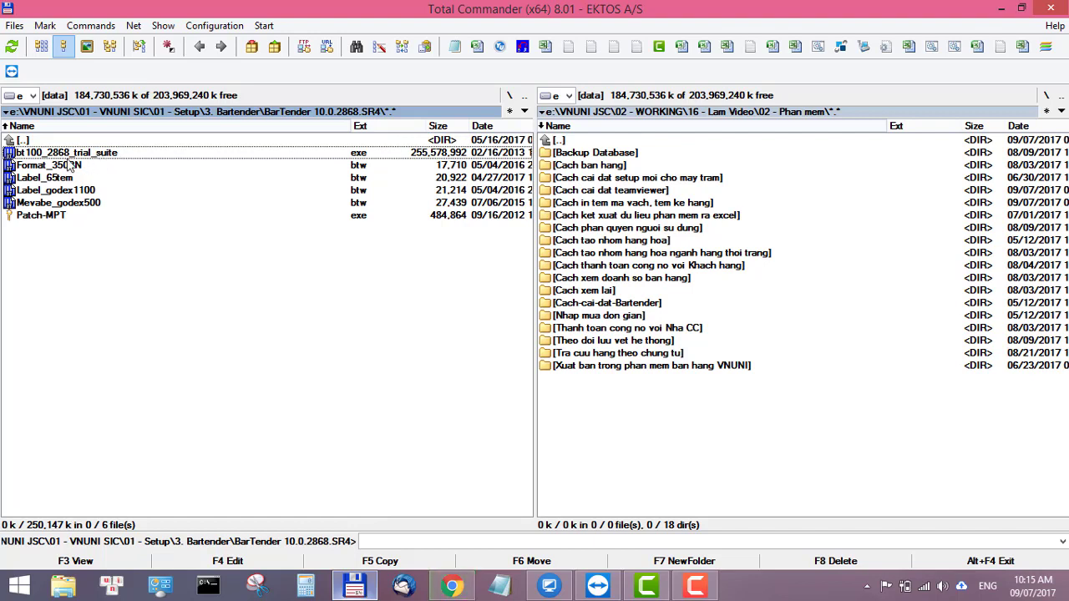
pyautogui.click(47, 217)
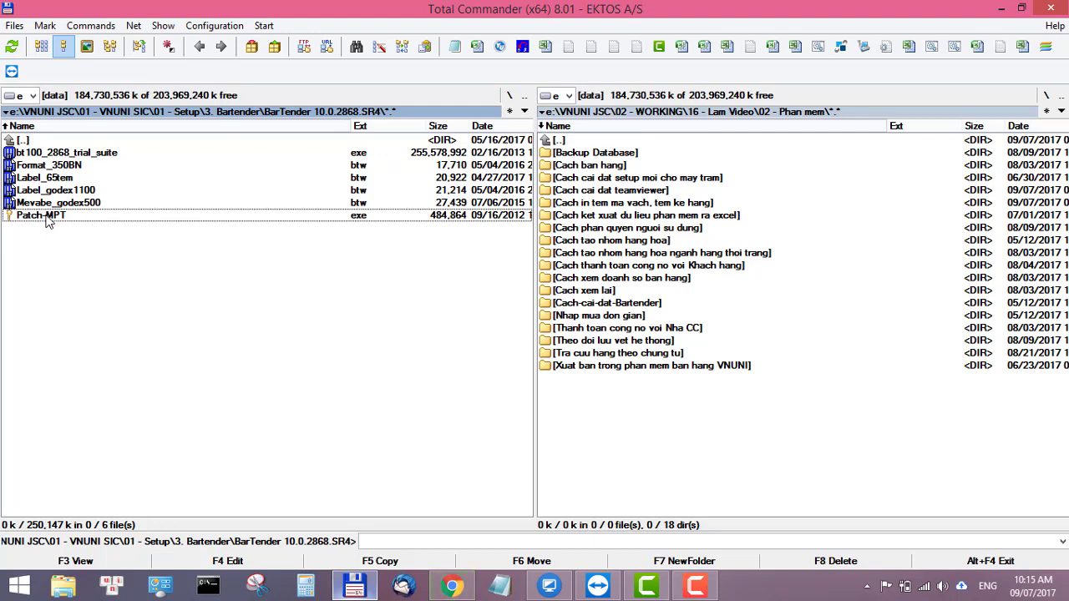
pyautogui.click(50, 204)
pyautogui.click(51, 191)
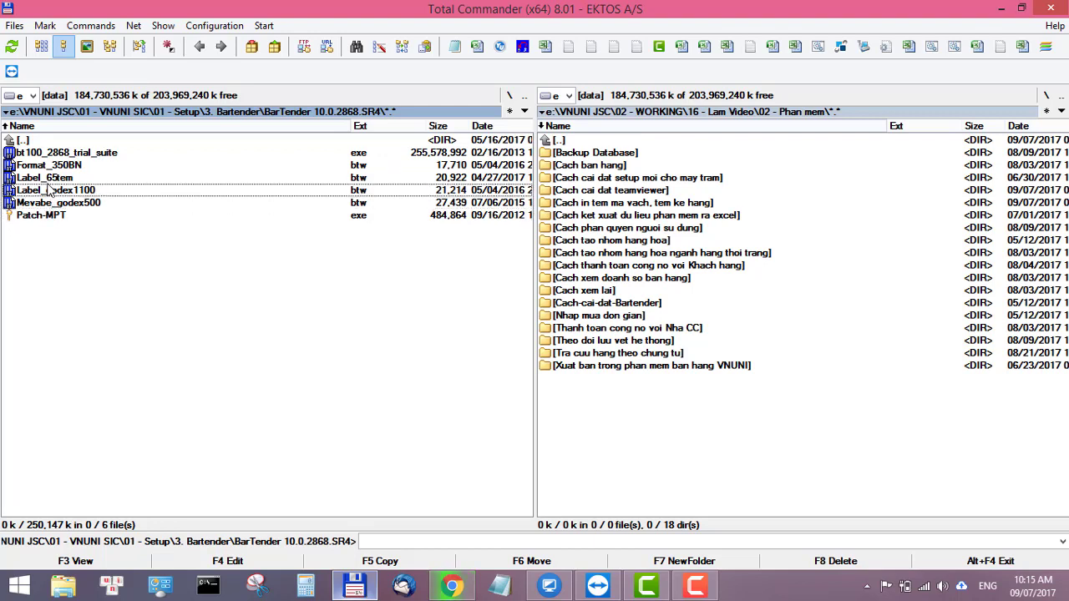
pyautogui.click(52, 180)
pyautogui.click(49, 171)
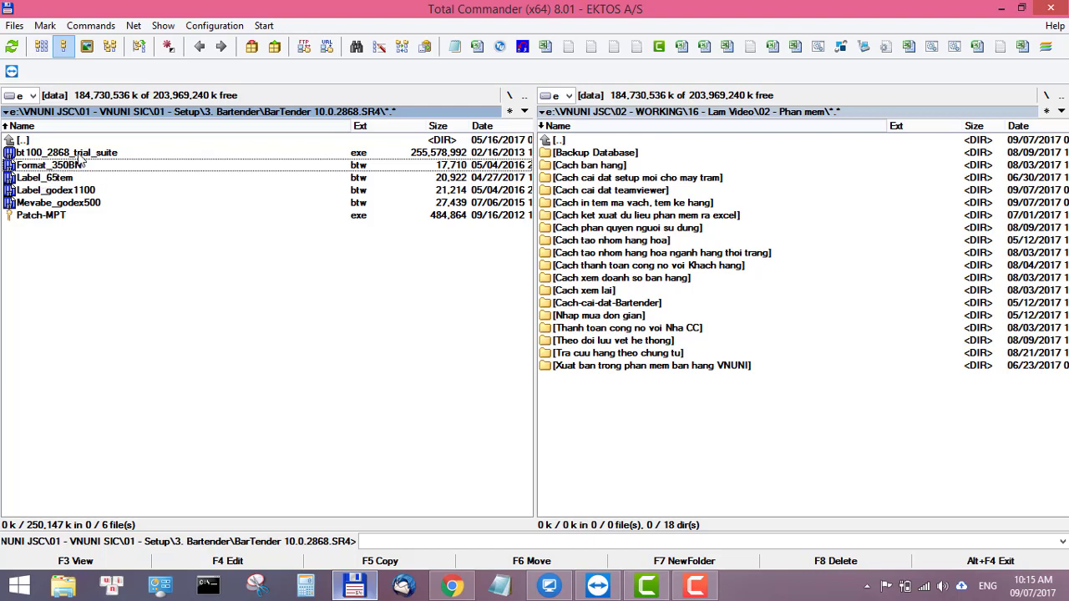
pyautogui.click(89, 157)
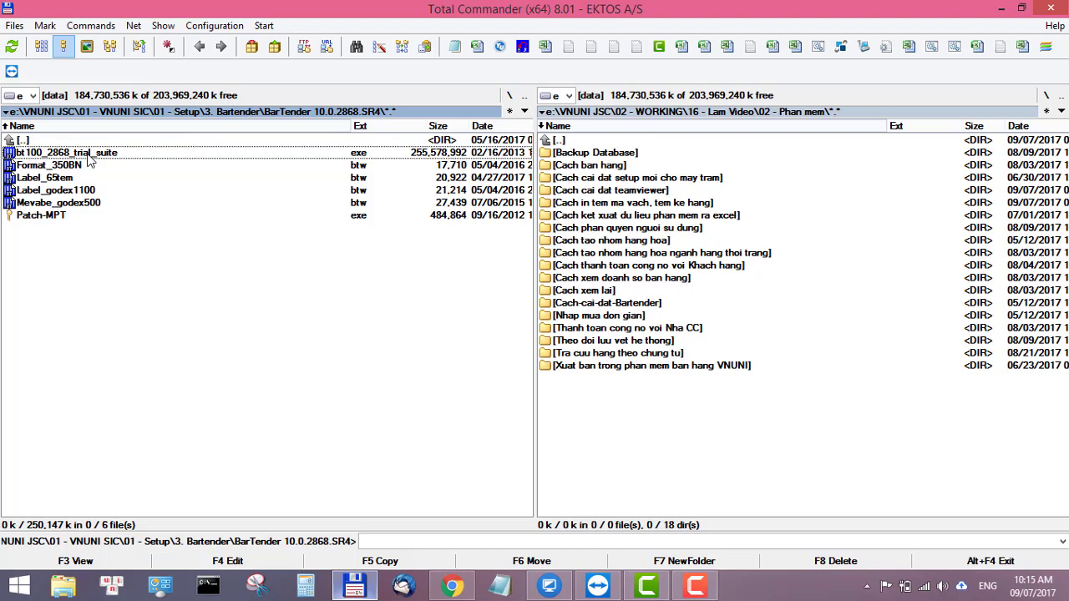
# Step: Launch bt100_2868_trial_suite.exe and confirm English (United States) as the installation language
pyautogui.doubleClick(89, 159)
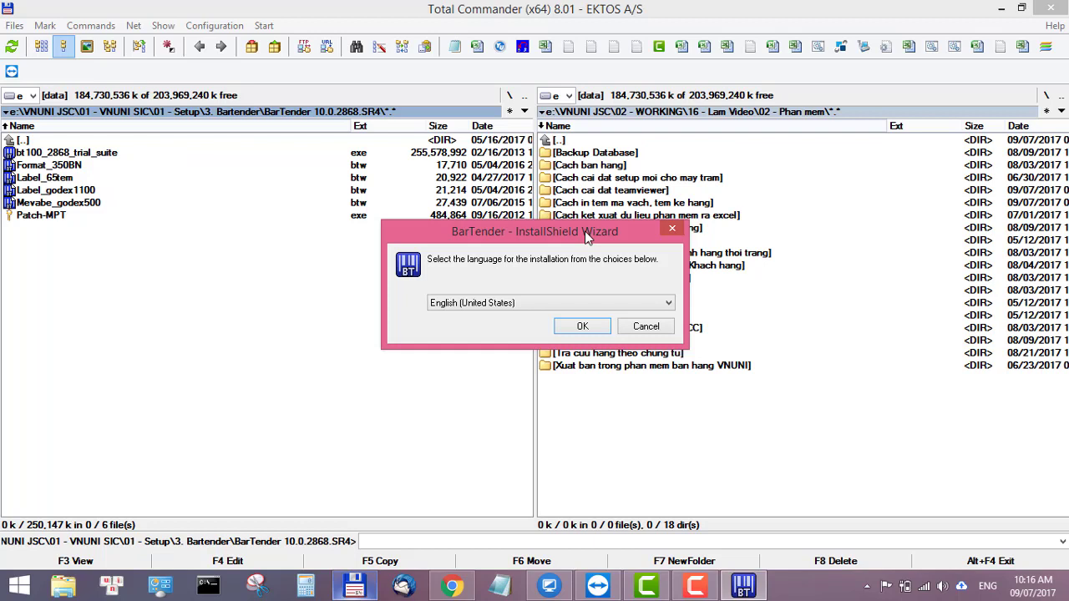
pyautogui.moveTo(584, 231); pyautogui.dragTo(582, 190)
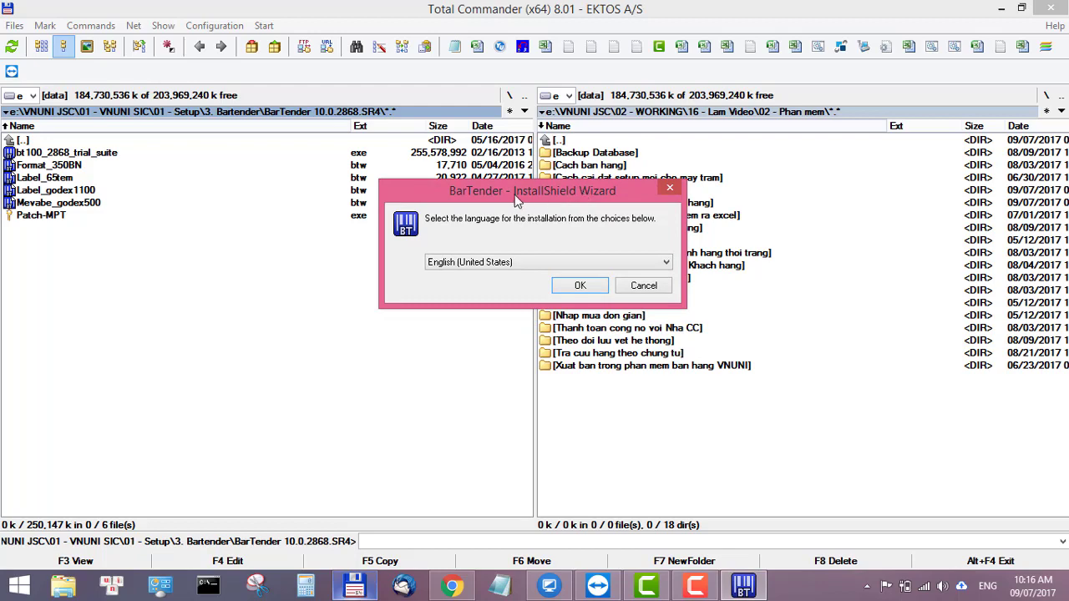
pyautogui.moveTo(583, 190); pyautogui.dragTo(410, 265)
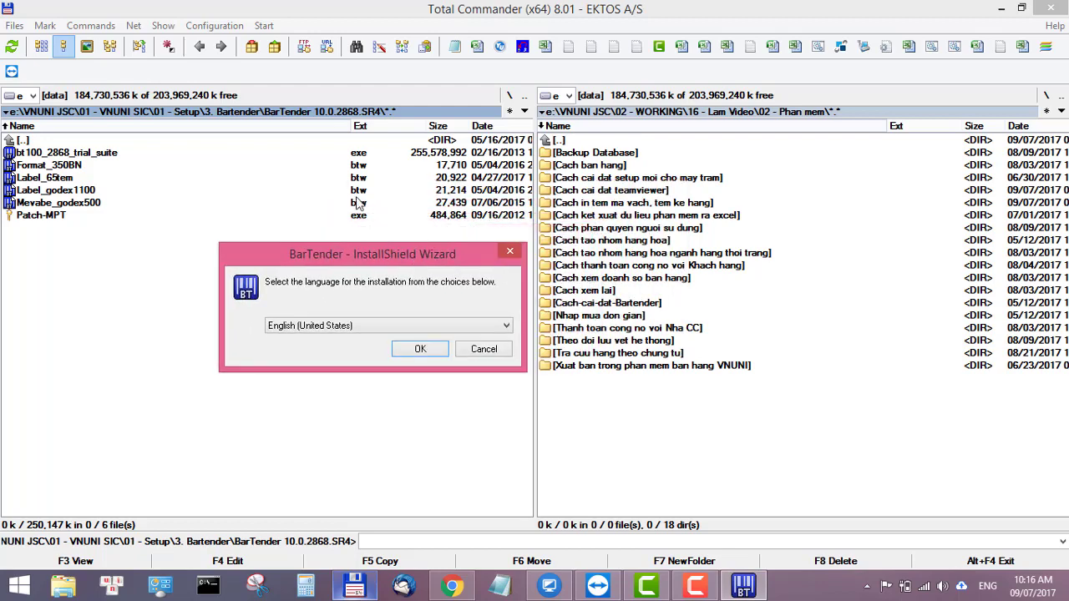
pyautogui.moveTo(351, 257); pyautogui.dragTo(316, 261)
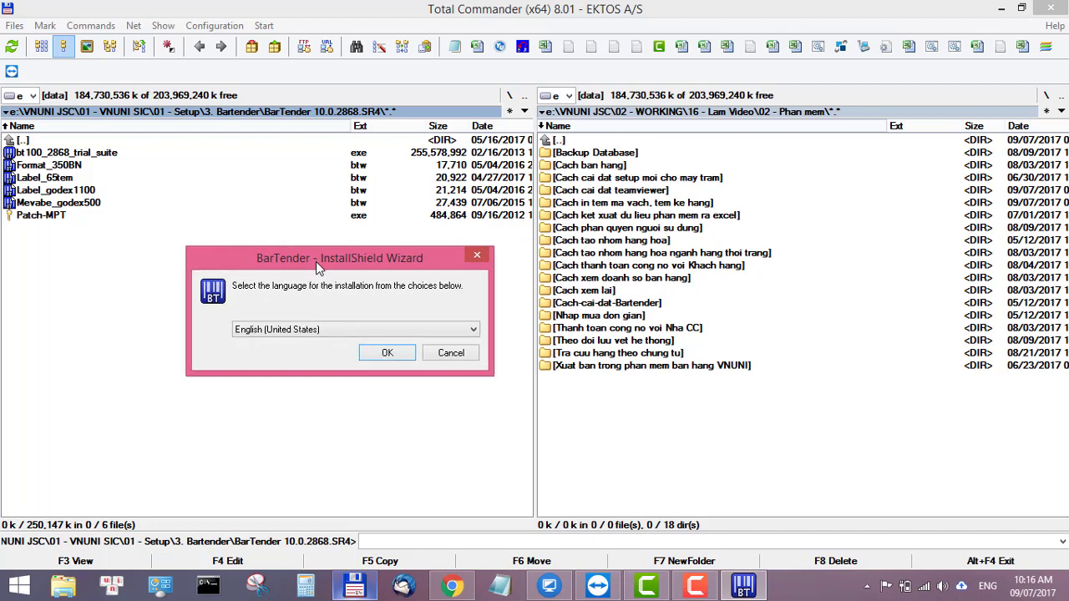
pyautogui.click(310, 329)
pyautogui.click(310, 331)
pyautogui.click(381, 352)
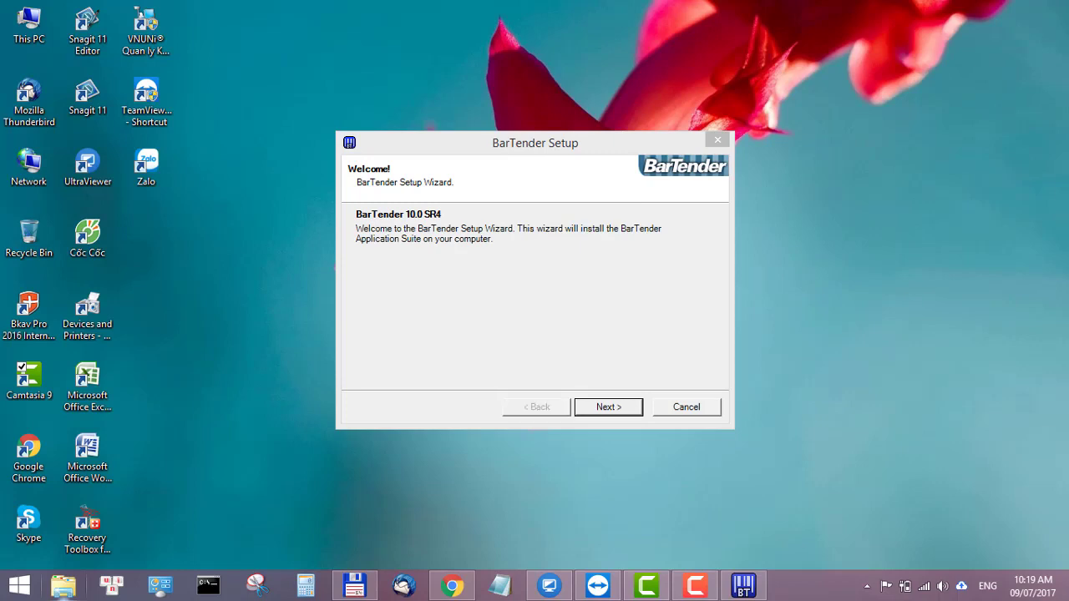
# Step: Accept the licence terms, choose the Basic edition, and start the installation from the review page
pyautogui.click(639, 407)
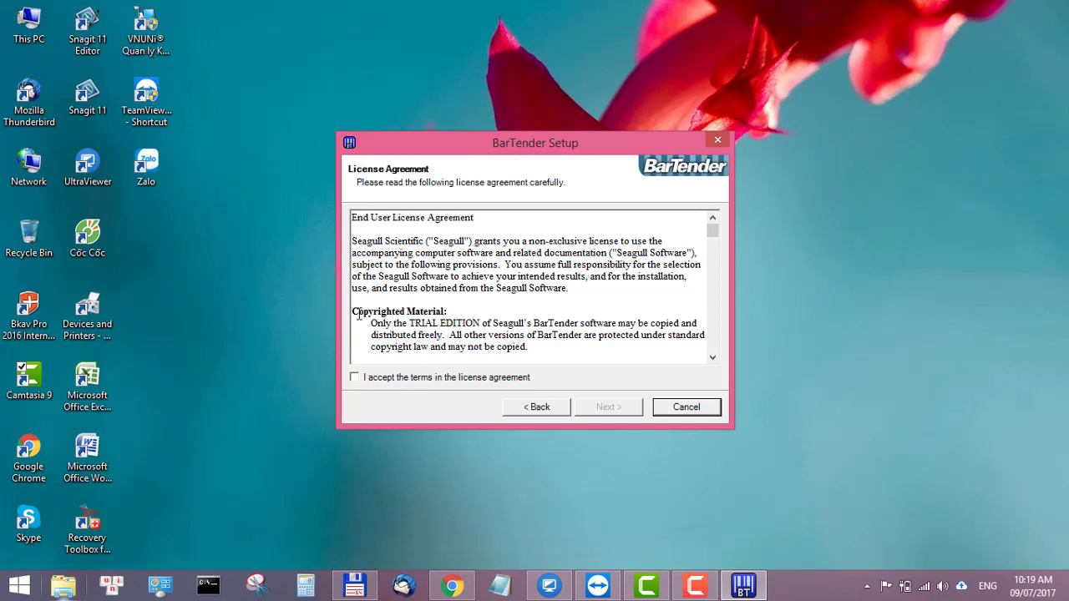
pyautogui.click(409, 380)
pyautogui.click(609, 408)
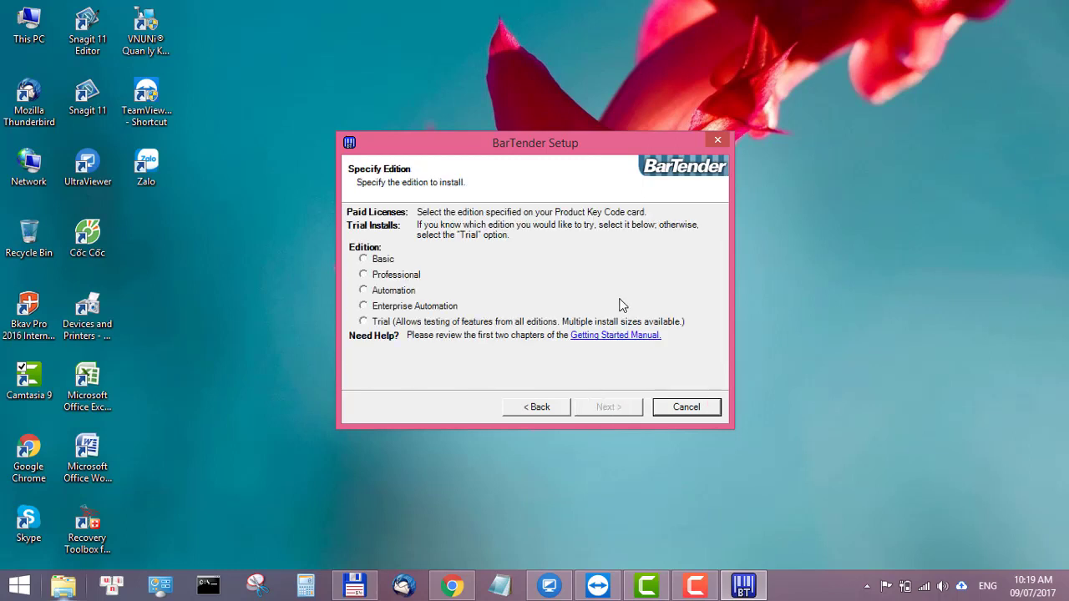
pyautogui.click(399, 259)
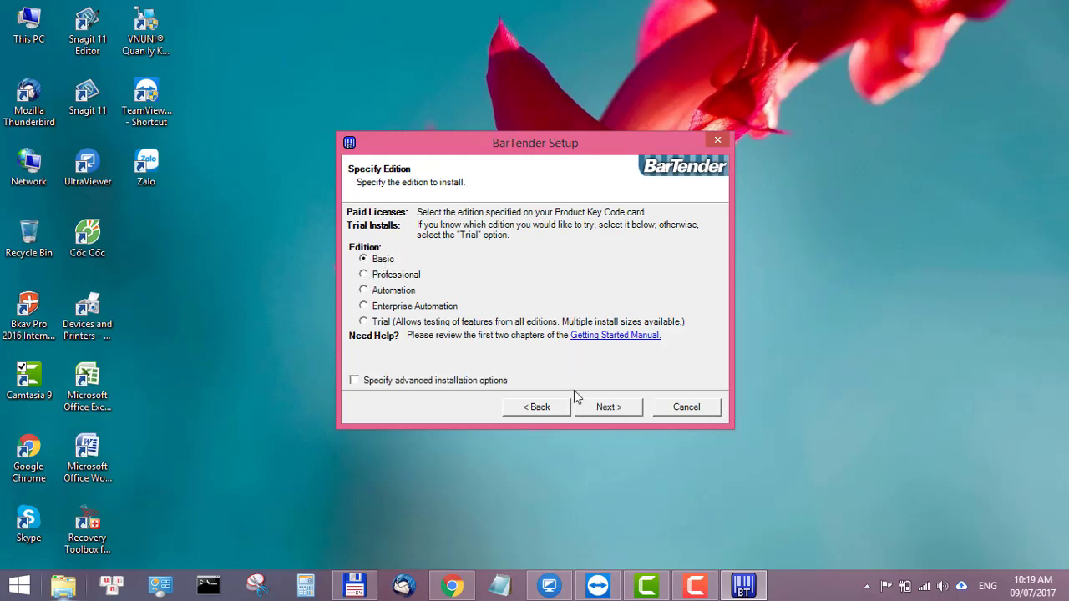
pyautogui.click(609, 407)
pyautogui.click(609, 407)
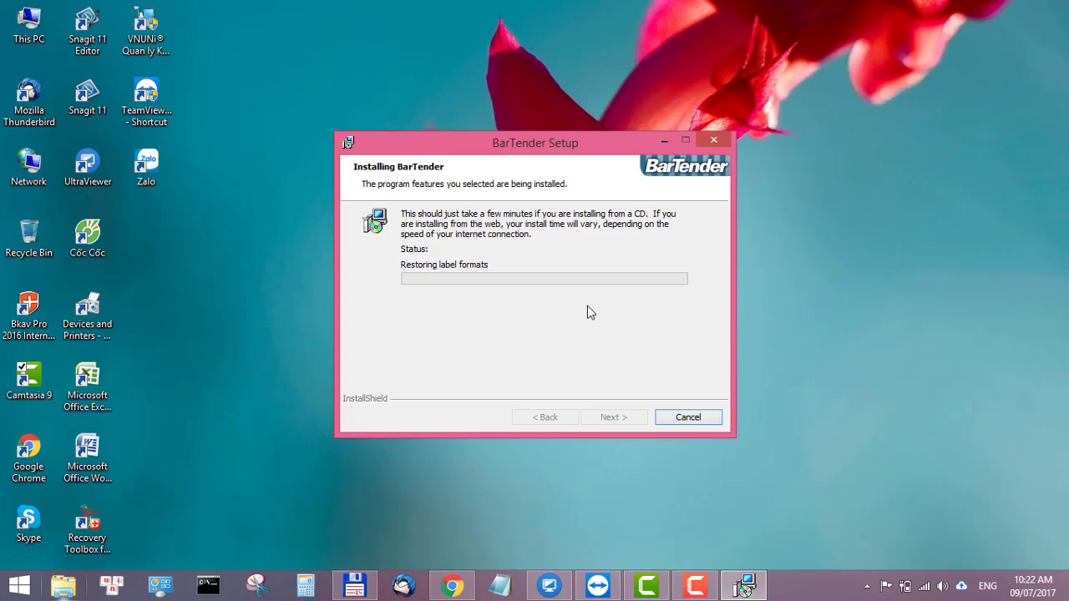
# Step: Skip past the Registration page to reach Installation Complete
pyautogui.click(683, 407)
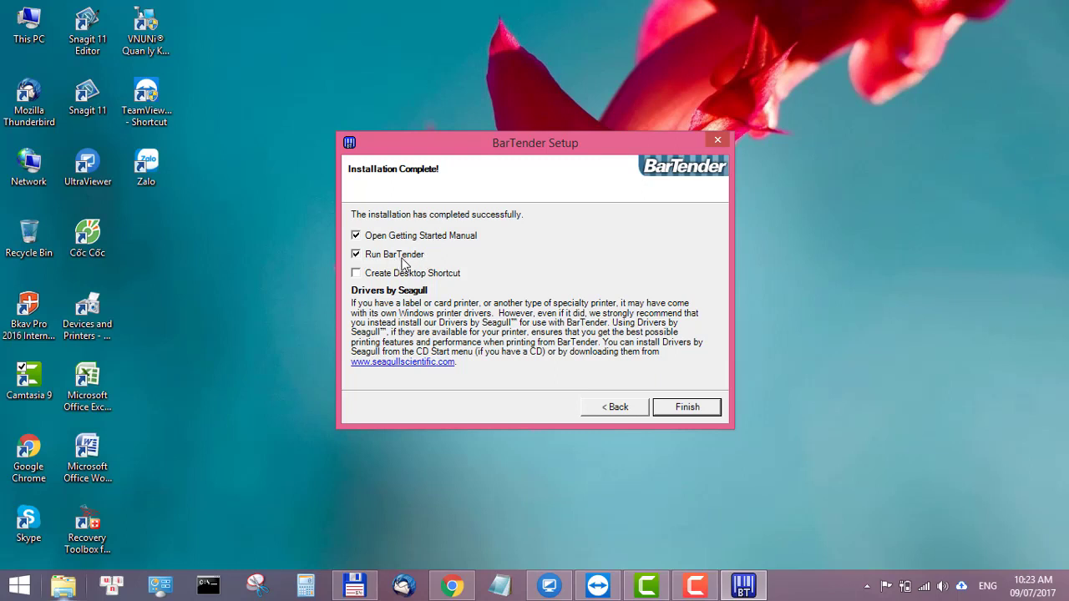
# Step: Untick Open Getting Started Manual and Run BarTender, finish setup, and select the new desktop shortcut
pyautogui.click(356, 237)
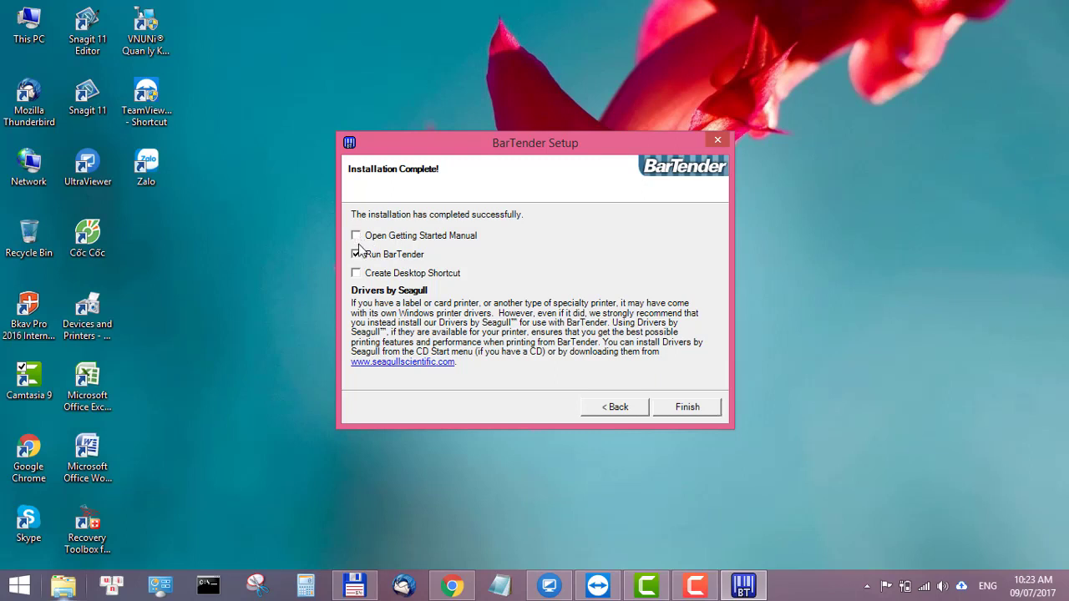
pyautogui.click(356, 256)
pyautogui.click(705, 415)
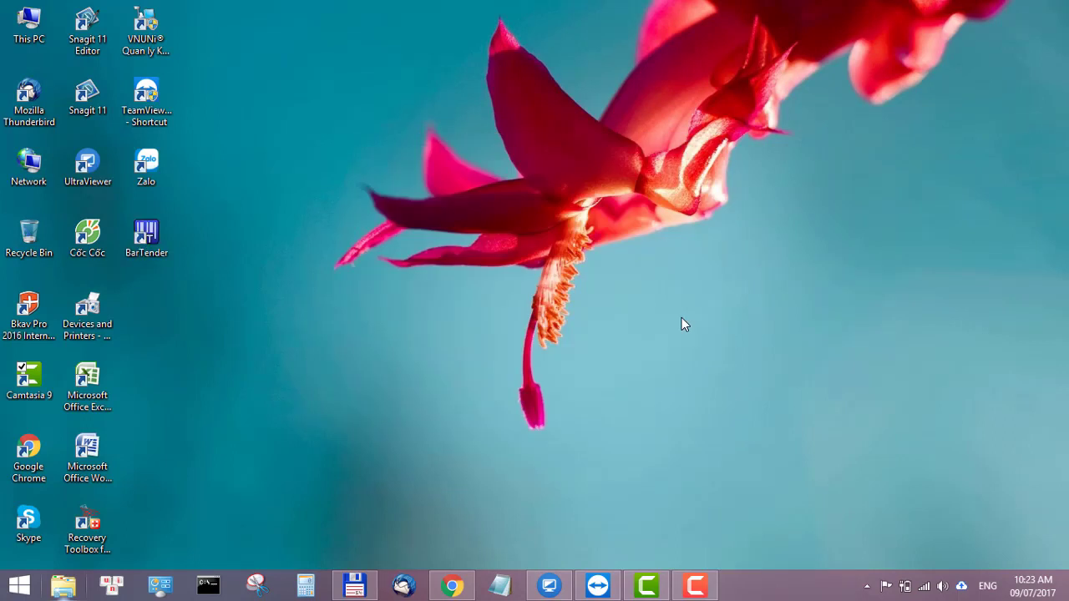
pyautogui.click(145, 250)
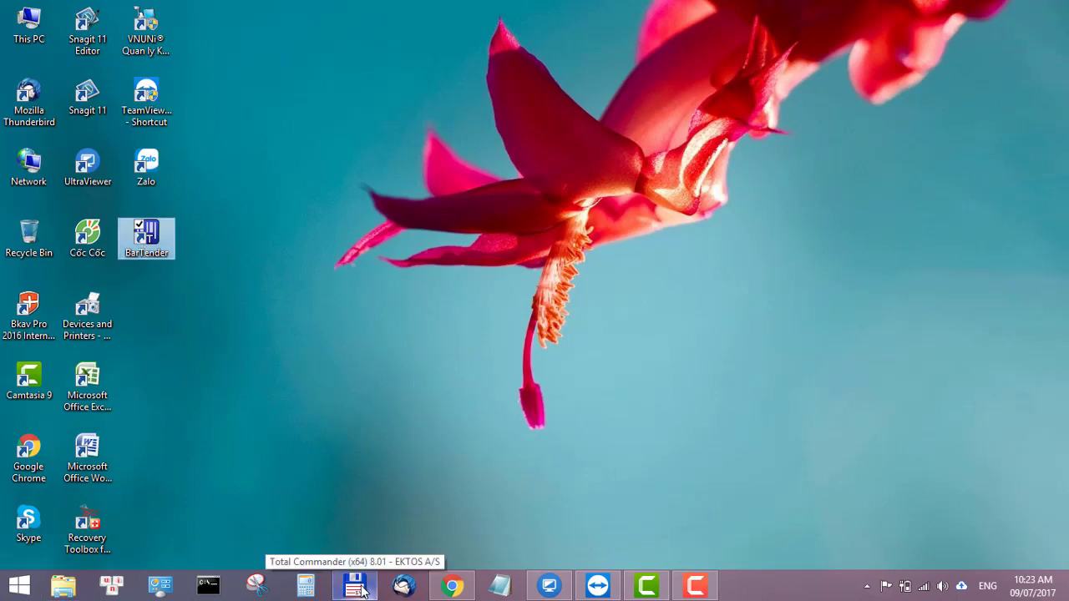
# Step: Run Patch-MPT.exe from the BarTender folder, close the patch window, and minimize Total Commander
pyautogui.click(361, 589)
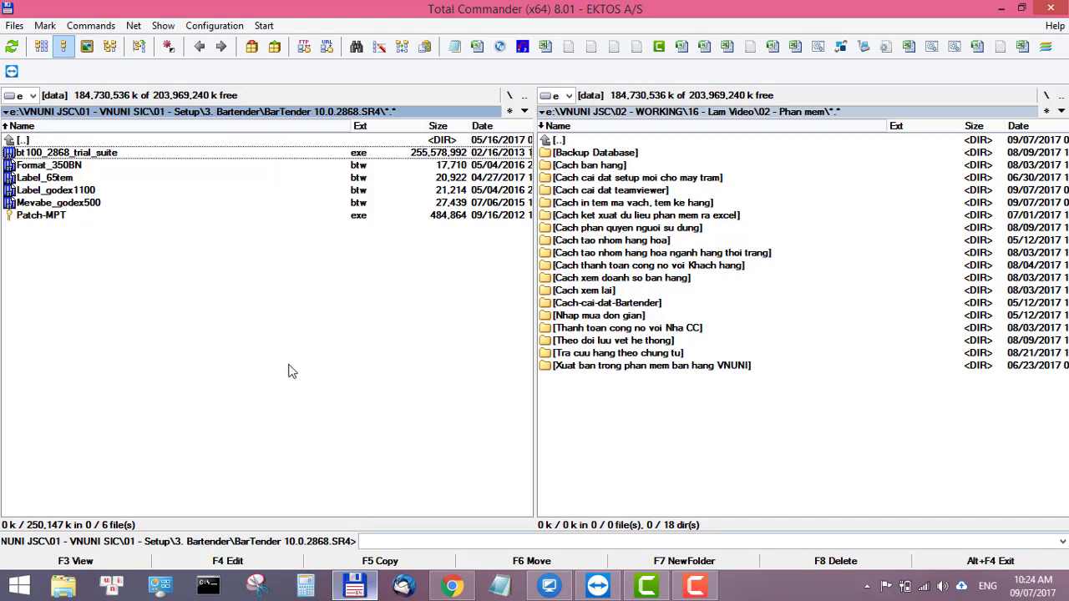
pyautogui.click(55, 217)
pyautogui.doubleClick(54, 217)
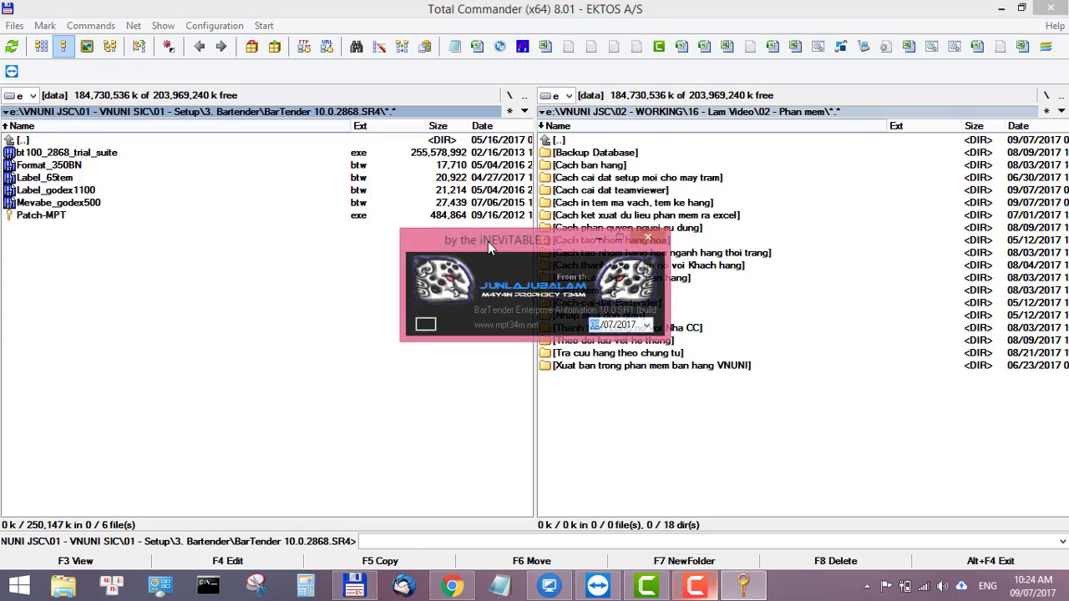
pyautogui.moveTo(488, 242); pyautogui.dragTo(332, 244)
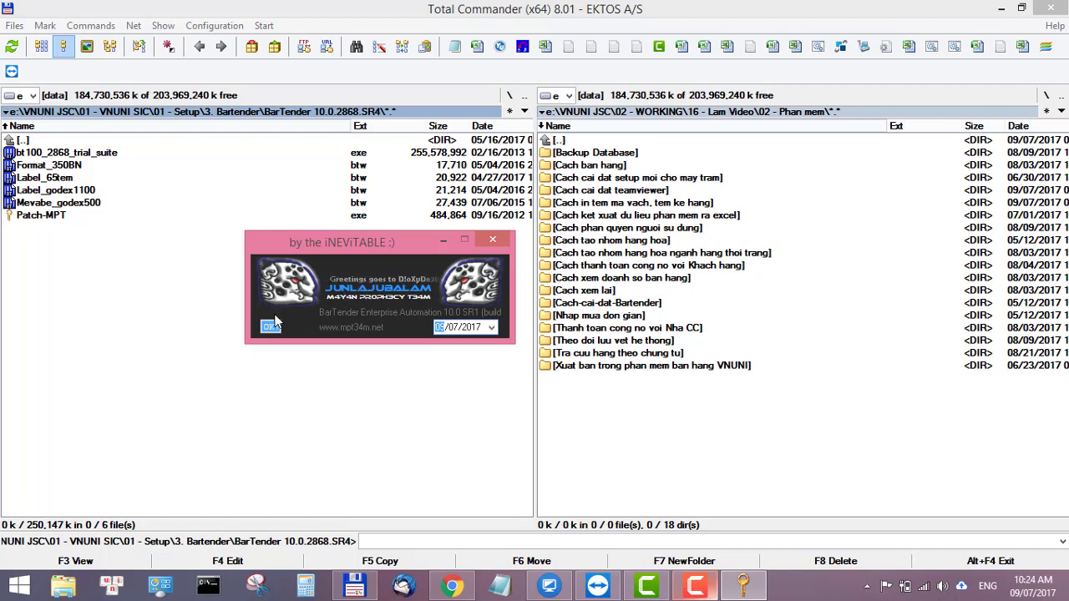
pyautogui.click(492, 242)
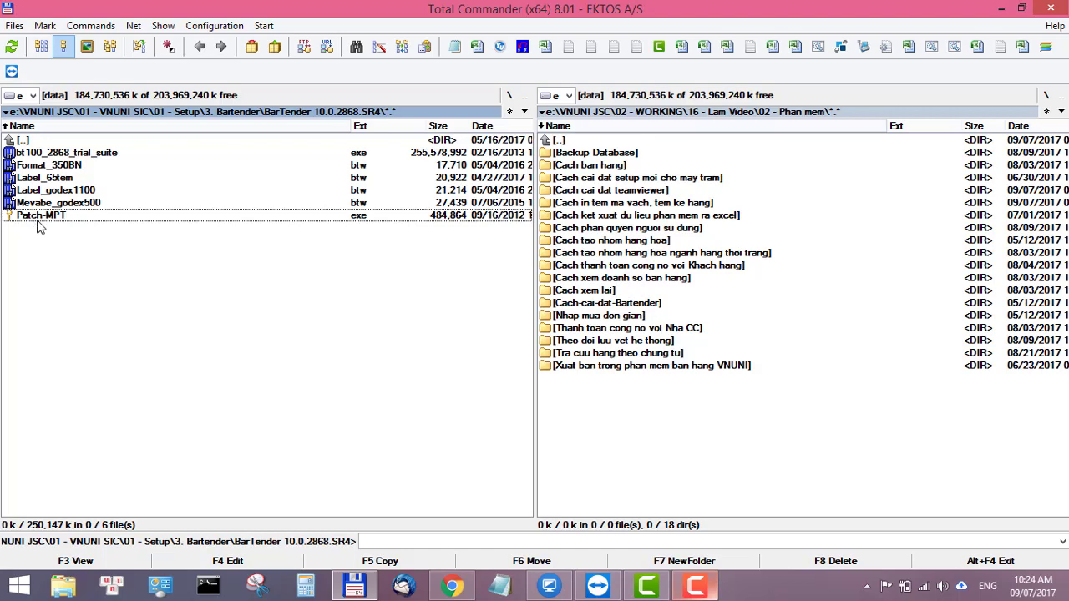
pyautogui.click(1006, 12)
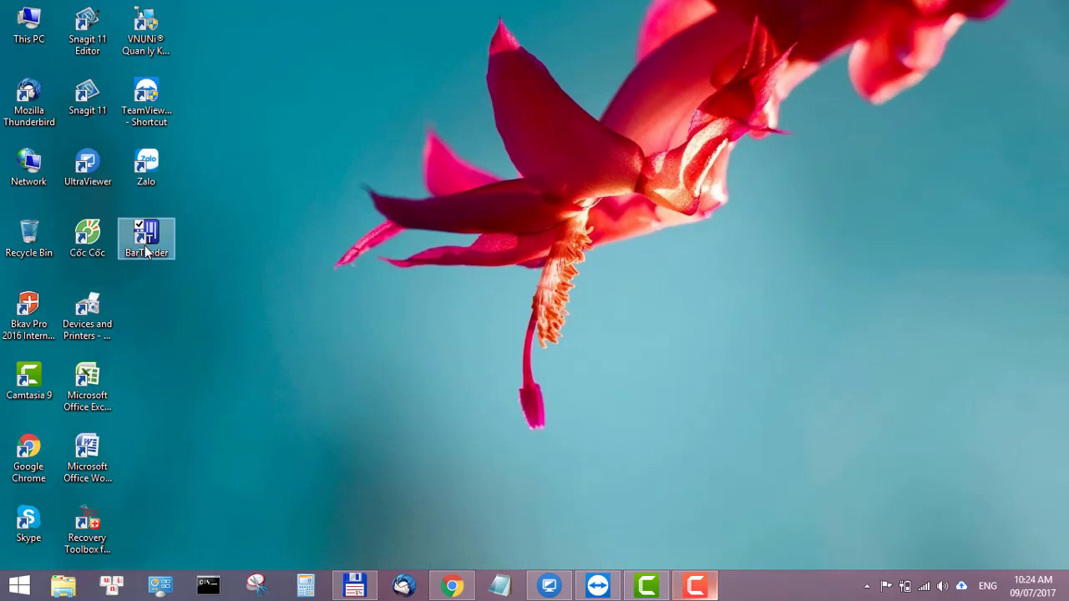
# Step: Launch VNUNi SIC, log in with the user name and password, and open 'In tem mã vạch, tem kệ hàng'
pyautogui.doubleClick(155, 31)
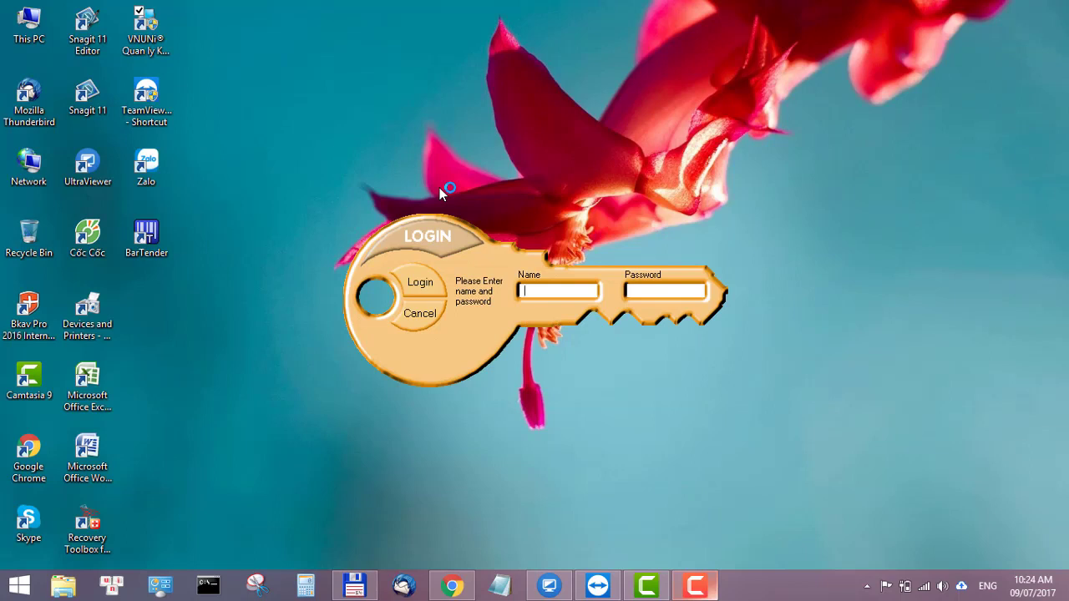
pyautogui.write('admin')
pyautogui.press('Tab')
pyautogui.write('1234')
pyautogui.press('Return')
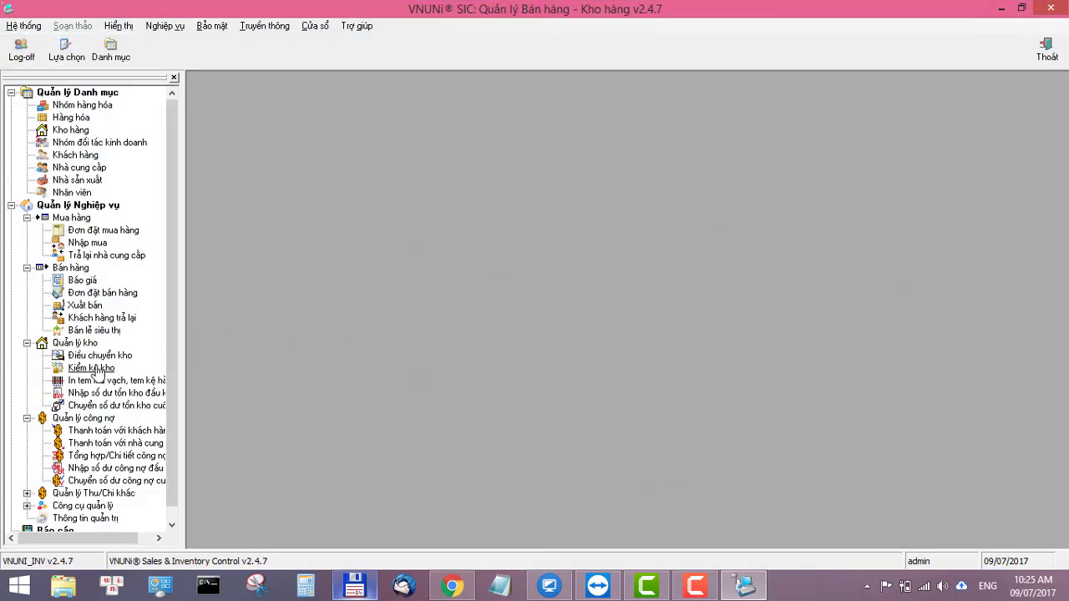
pyautogui.click(123, 380)
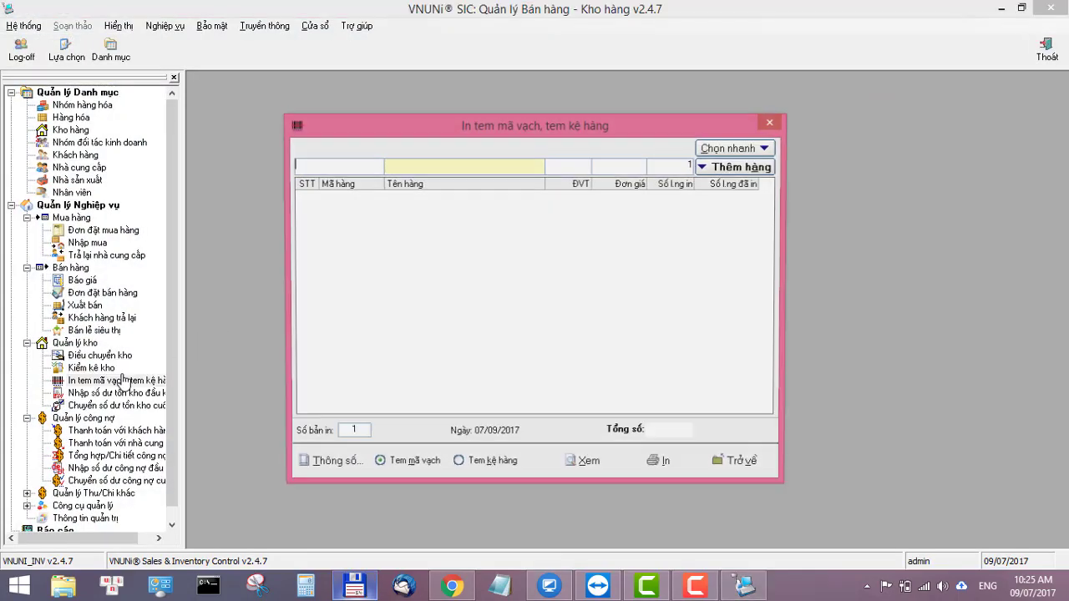
# Step: Keep Mẫu 5 - BarTender as the template in the barcode label settings
pyautogui.click(354, 470)
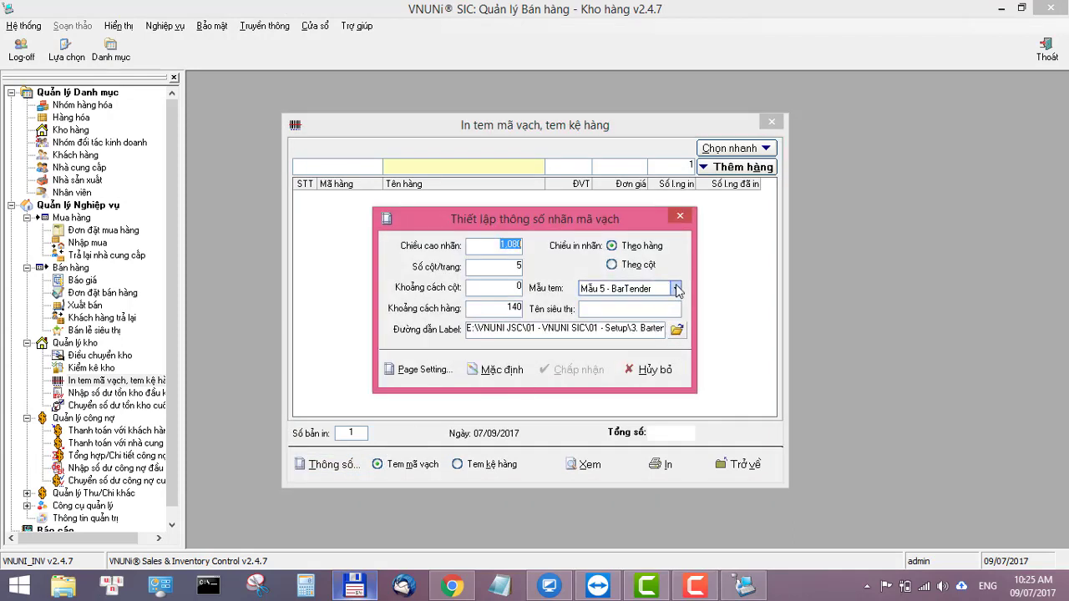
pyautogui.click(675, 288)
pyautogui.click(622, 349)
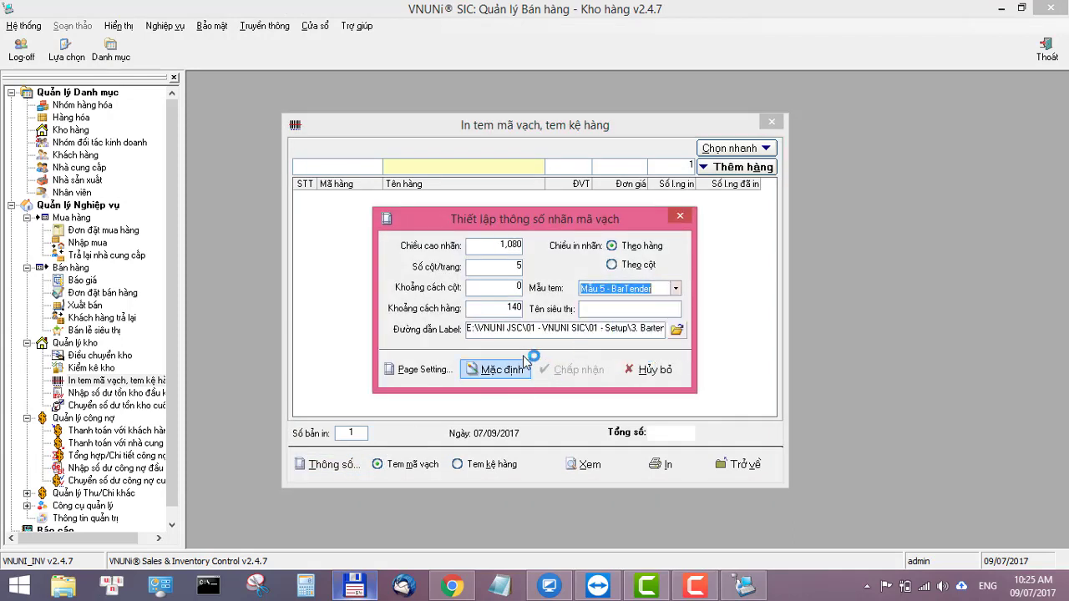
# Step: Set the label path to Format_350BN.btw in the BarTender 10.0.2868.SR4 folder, then close the settings
pyautogui.click(676, 329)
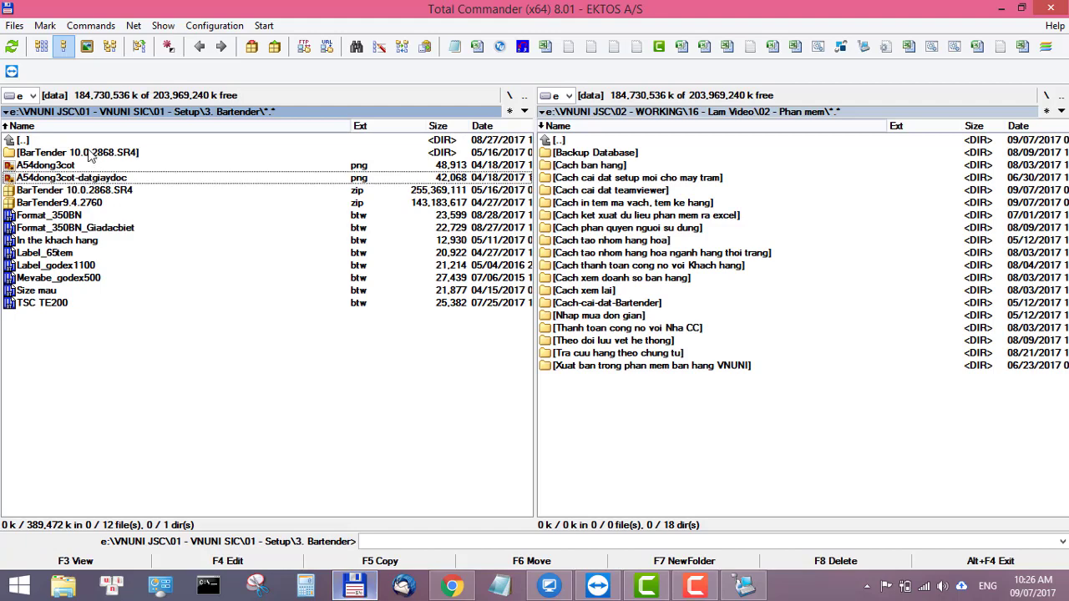
pyautogui.doubleClick(91, 153)
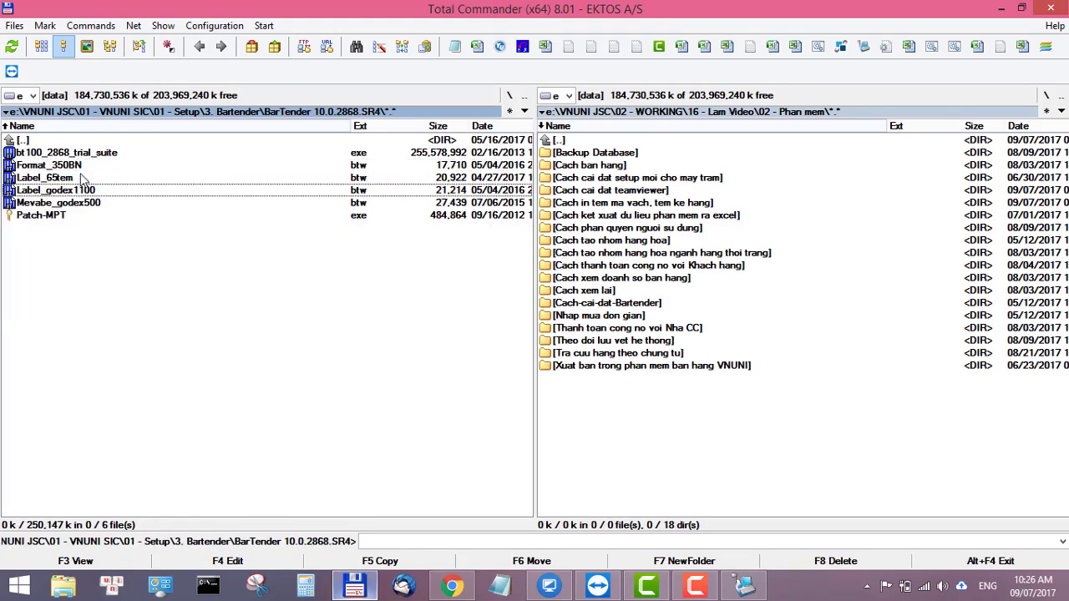
pyautogui.doubleClick(86, 165)
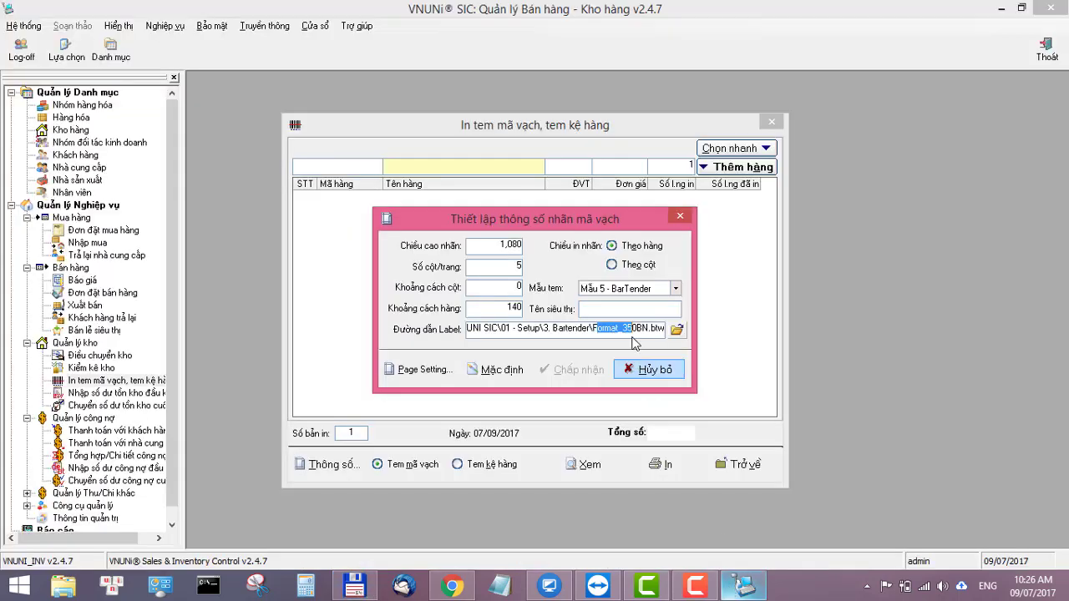
pyautogui.click(630, 329)
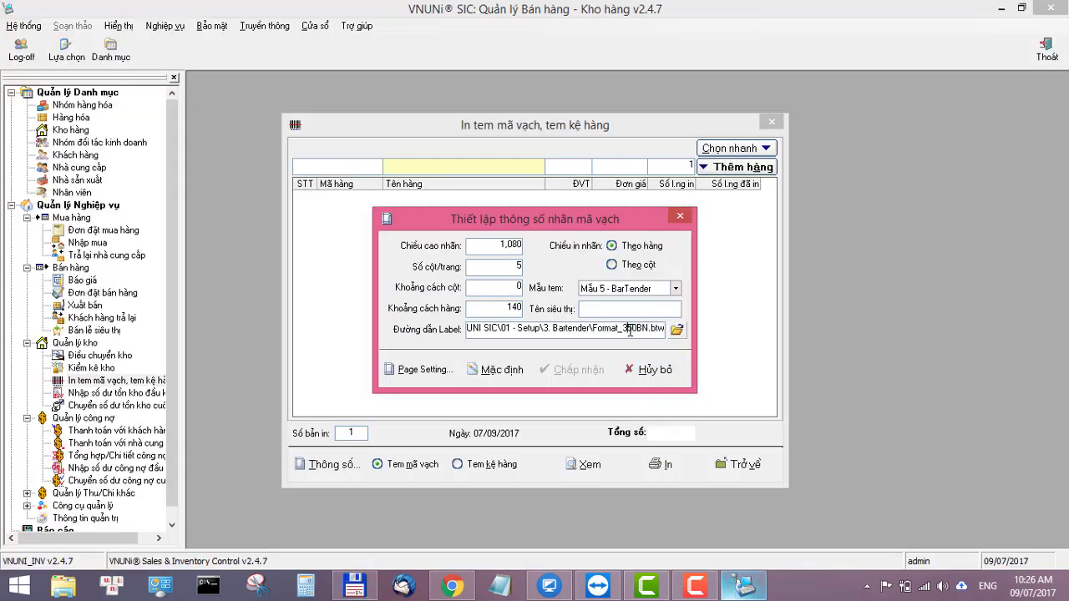
pyautogui.click(660, 370)
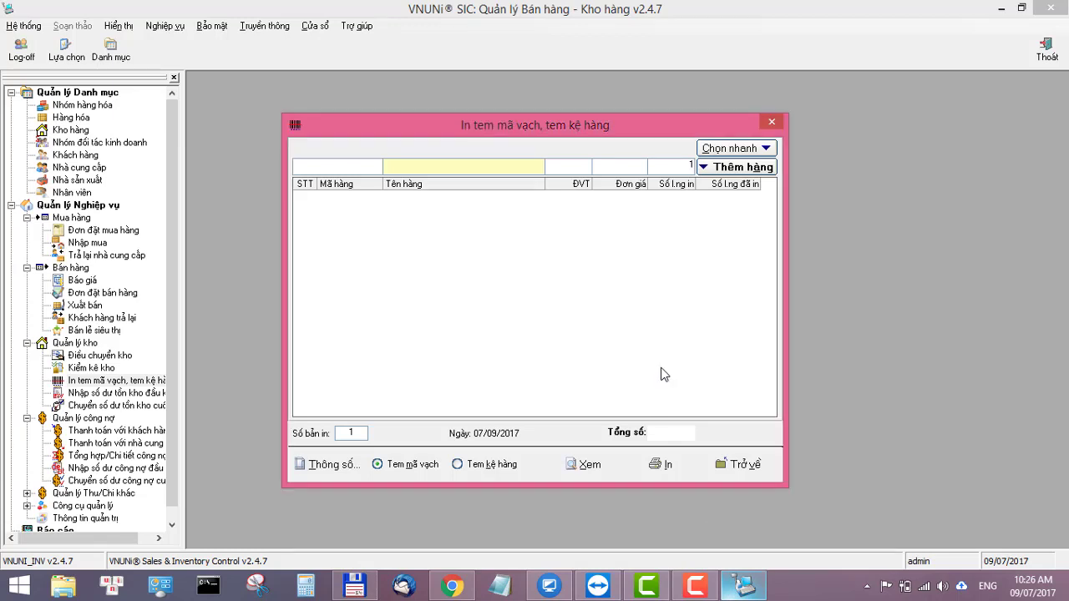